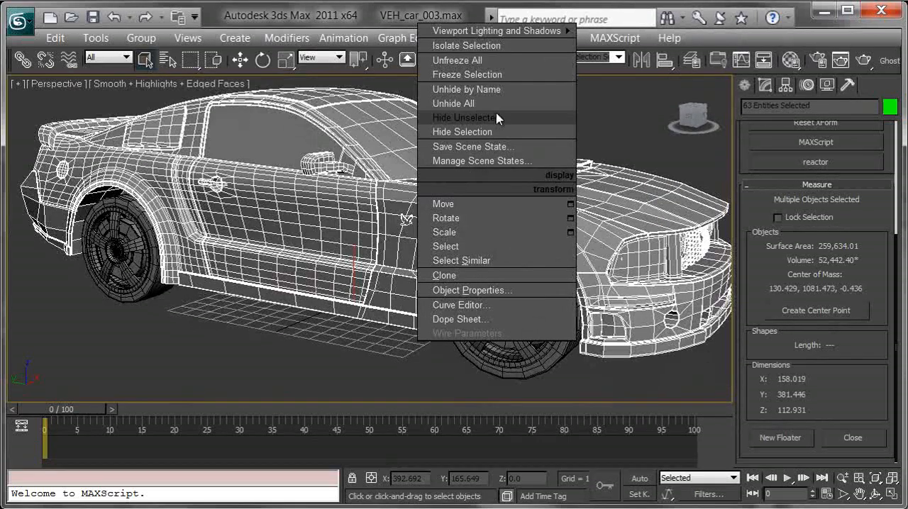
Hide the selected car body parts so that only the wheels remain to work on.
{"action": "left_click", "coordinate": [499, 134]}
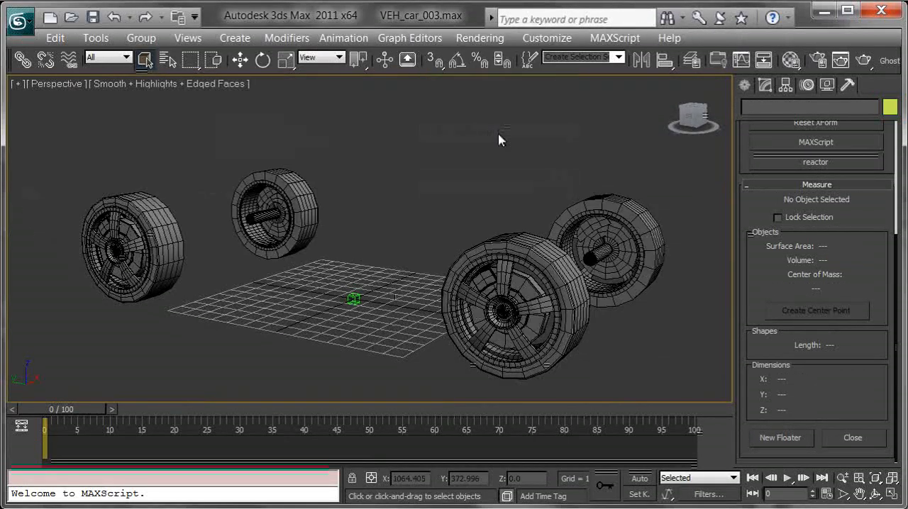
{"action": "middle_click_drag", "start_coordinate": [544, 225], "coordinate": [629, 201], "text": "alt"}
Create a point helper with cross display and size 9.0 beside the ground grid between the wheels.
{"action": "left_click", "coordinate": [746, 87]}
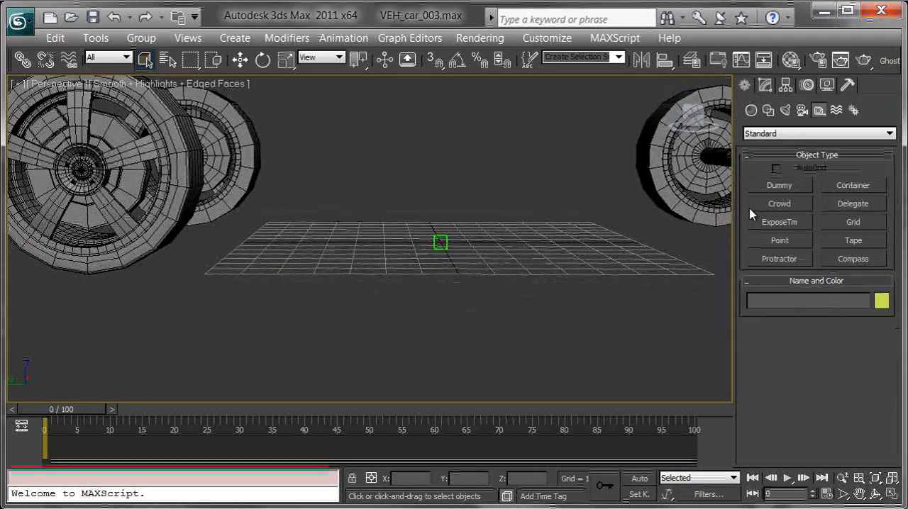
{"action": "left_click", "coordinate": [780, 241]}
{"action": "middle_click_drag", "start_coordinate": [630, 304], "coordinate": [623, 344], "text": "alt"}
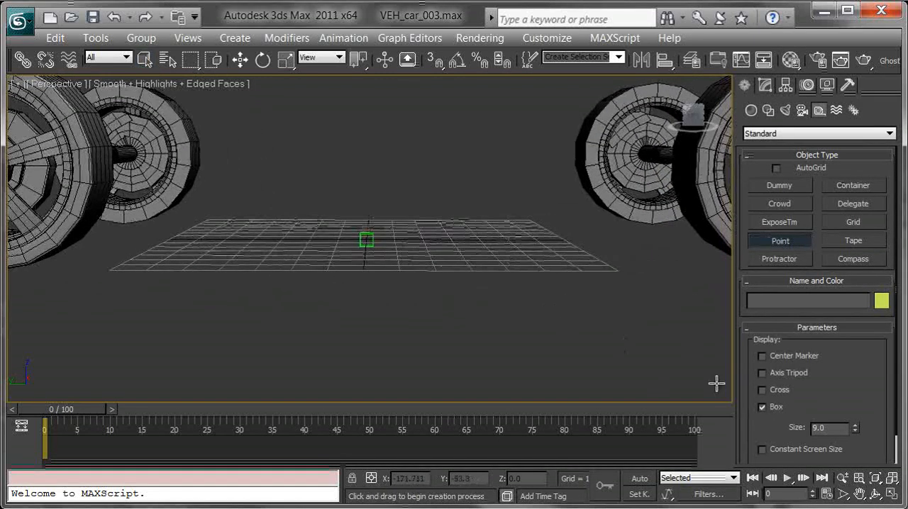
{"action": "left_click", "coordinate": [489, 305]}
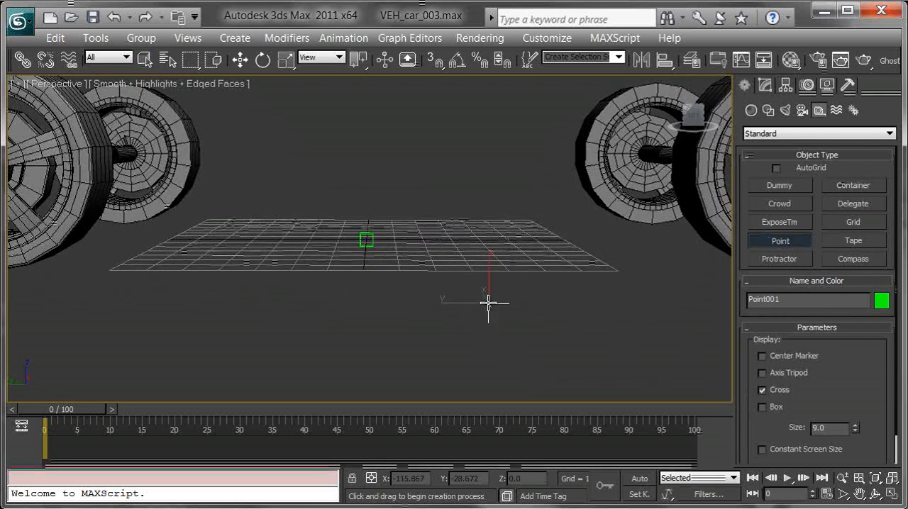
{"action": "middle_click_drag", "start_coordinate": [634, 258], "coordinate": [570, 253], "text": "alt"}
{"action": "right_click", "coordinate": [527, 291]}
{"action": "middle_click_drag", "start_coordinate": [527, 291], "coordinate": [444, 262], "text": "alt"}
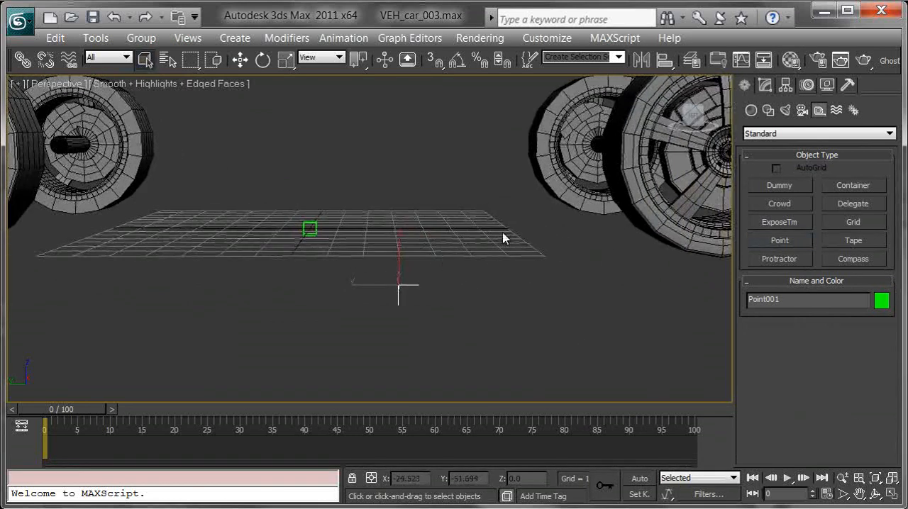
{"action": "middle_click_drag", "start_coordinate": [527, 280], "coordinate": [524, 297], "text": "alt"}
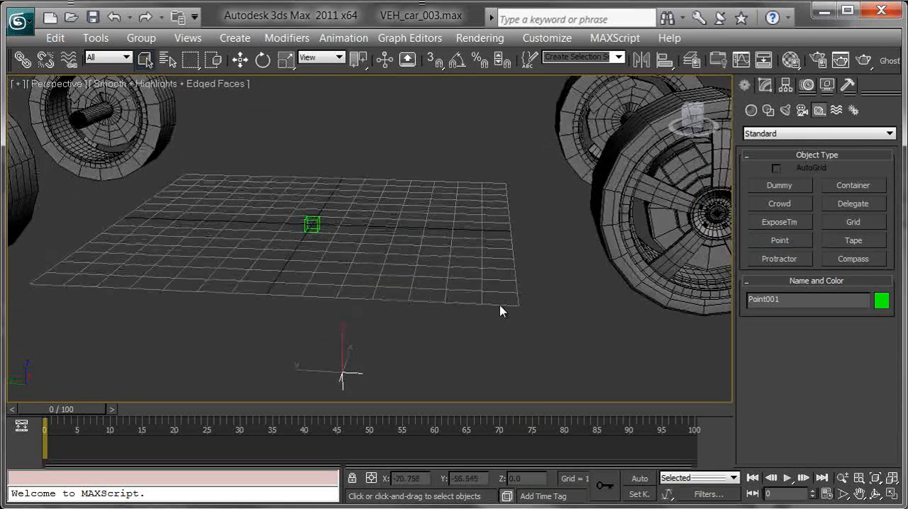
{"action": "middle_click_drag", "start_coordinate": [447, 304], "coordinate": [480, 236], "text": "alt"}
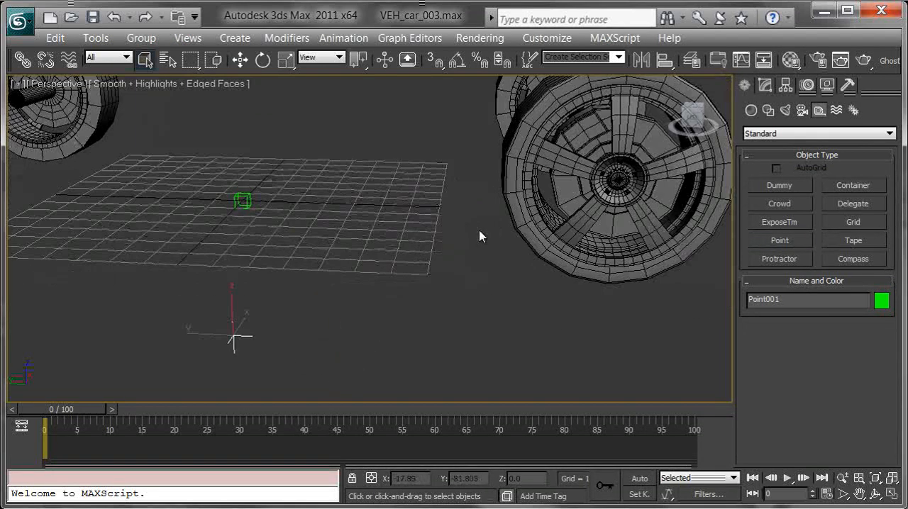
Center the pivot of the Tube01 tire to its object with only the pivot affected.
{"action": "left_click", "coordinate": [601, 277]}
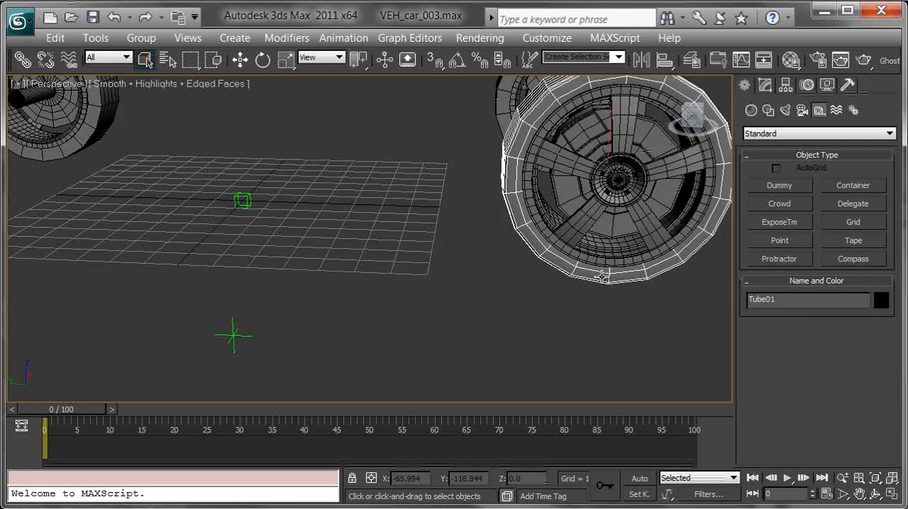
{"action": "left_click", "coordinate": [786, 86]}
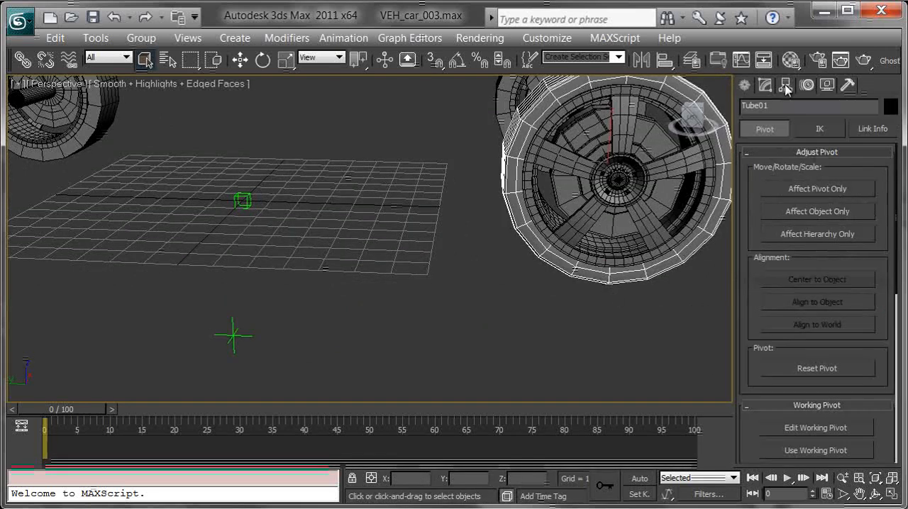
{"action": "left_click", "coordinate": [816, 190]}
{"action": "left_click", "coordinate": [813, 281]}
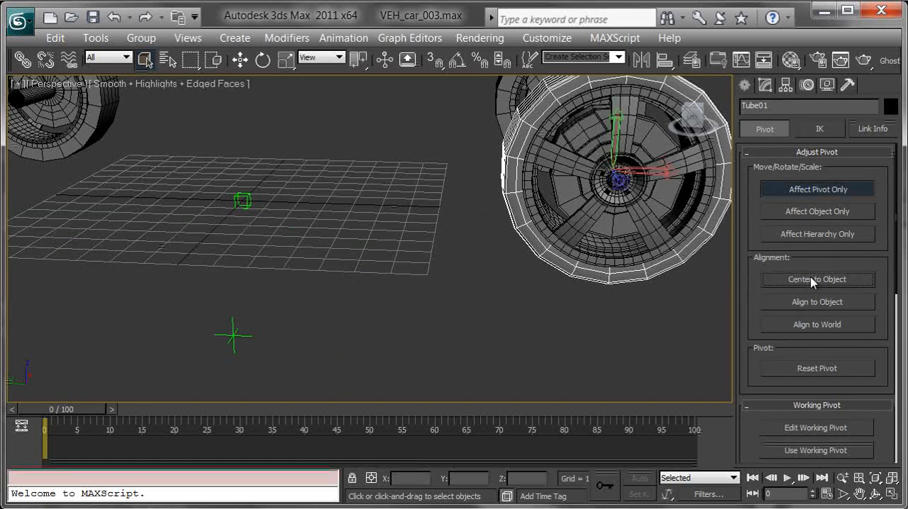
Center the pivots of the other three tires to their objects and leave pivot-only editing.
{"action": "middle_click_drag", "start_coordinate": [622, 137], "coordinate": [400, 215]}
{"action": "middle_click_drag", "start_coordinate": [628, 199], "coordinate": [507, 198], "text": "alt"}
{"action": "left_click", "coordinate": [556, 182]}
{"action": "left_click", "coordinate": [809, 281]}
{"action": "middle_click_drag", "start_coordinate": [581, 219], "coordinate": [548, 233], "text": "alt"}
{"action": "left_click", "coordinate": [625, 220]}
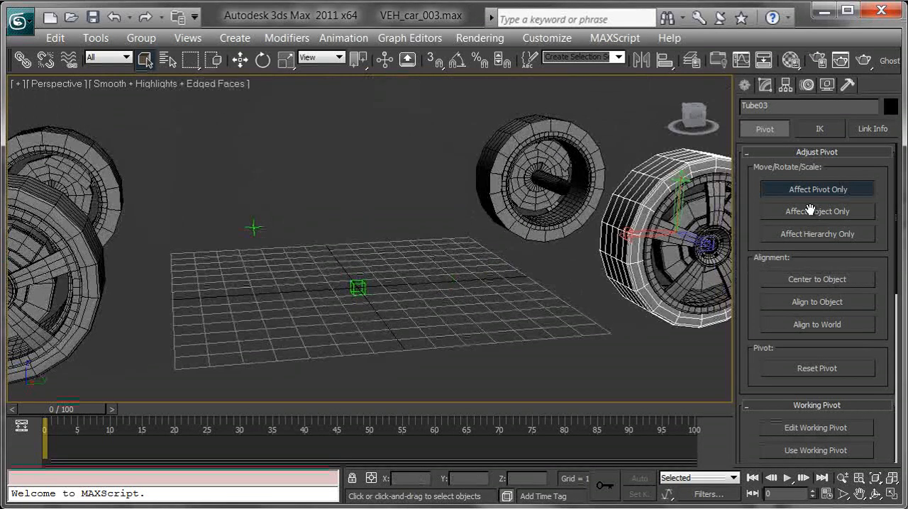
{"action": "left_click", "coordinate": [832, 281]}
{"action": "left_click", "coordinate": [488, 161]}
{"action": "middle_click_drag", "start_coordinate": [489, 161], "coordinate": [489, 180], "text": "alt"}
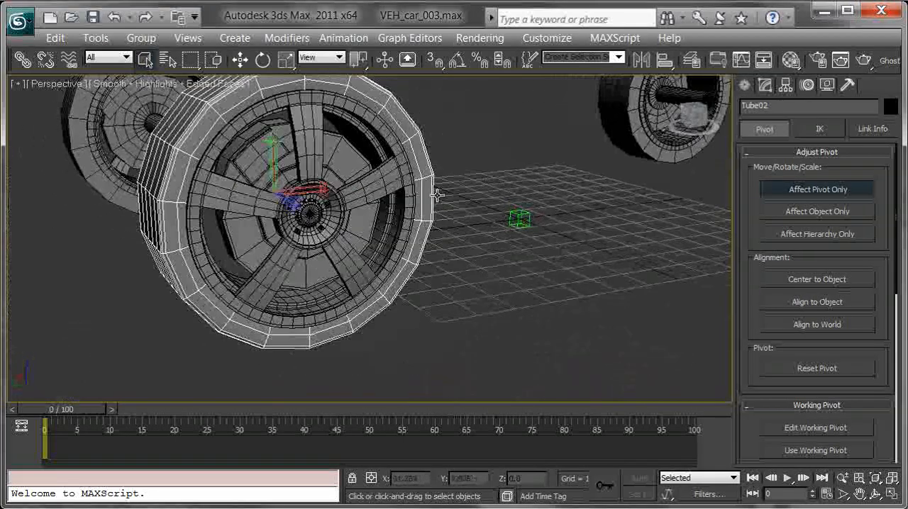
{"action": "left_click", "coordinate": [816, 189]}
Test the Tube02 tire's pivot by rotating the tire.
{"action": "middle_click_drag", "start_coordinate": [523, 223], "coordinate": [564, 232]}
{"action": "key", "text": "e"}
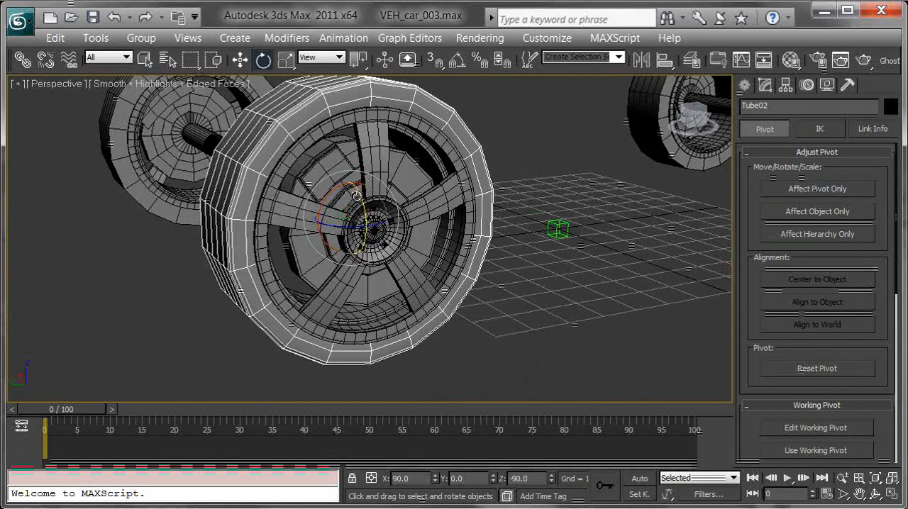
{"action": "left_click_drag", "start_coordinate": [334, 195], "coordinate": [316, 236]}
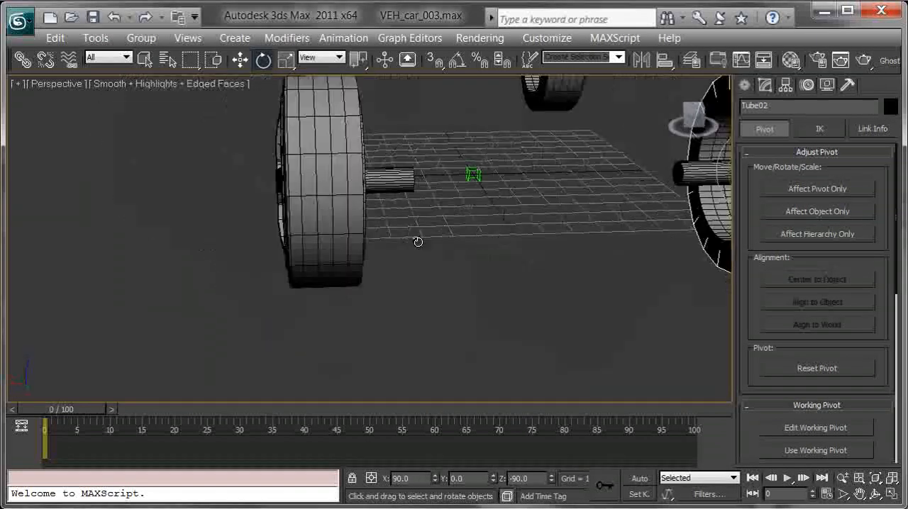
{"action": "middle_click_drag", "start_coordinate": [417, 242], "coordinate": [550, 290], "text": "alt"}
Clone the Point001 helper diagonally upward as three copies.
{"action": "scroll", "coordinate": [399, 186], "scroll_direction": "down", "scroll_amount": 5}
{"action": "left_click_drag", "start_coordinate": [401, 208], "coordinate": [403, 210]}
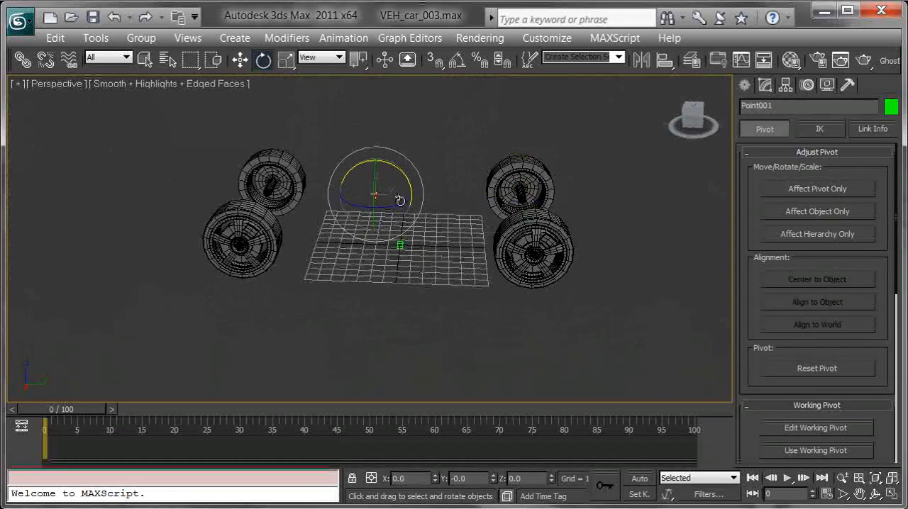
{"action": "key", "text": "w"}
{"action": "middle_click_drag", "start_coordinate": [395, 218], "coordinate": [410, 207]}
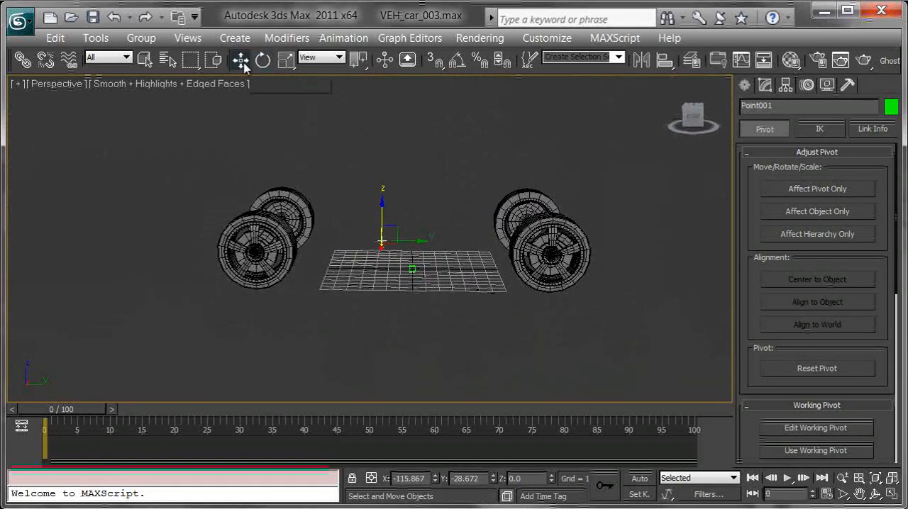
{"action": "mouse_move", "coordinate": [398, 224]}
{"action": "left_mouse_down", "text": "shift"}
{"action": "mouse_move", "coordinate": [408, 198]}
{"action": "mouse_move", "coordinate": [410, 217]}
{"action": "left_mouse_up", "text": "shift"}
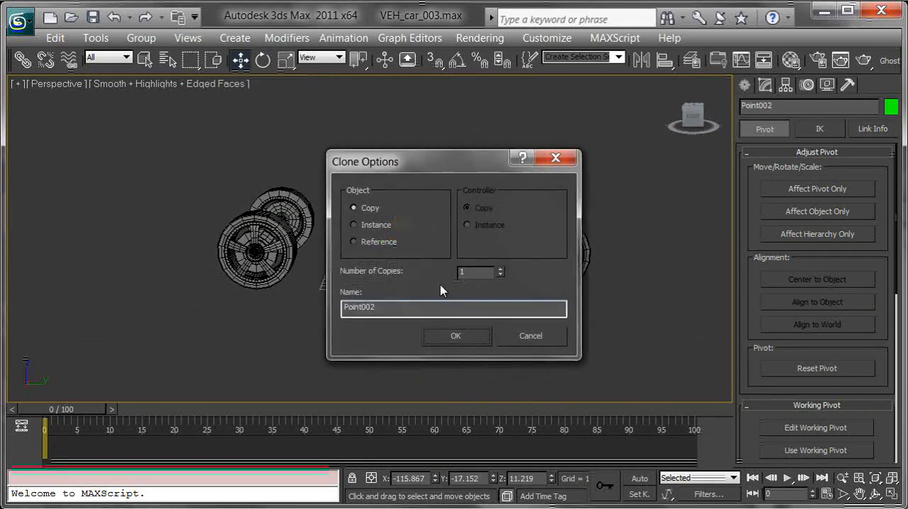
{"action": "left_click", "coordinate": [500, 269]}
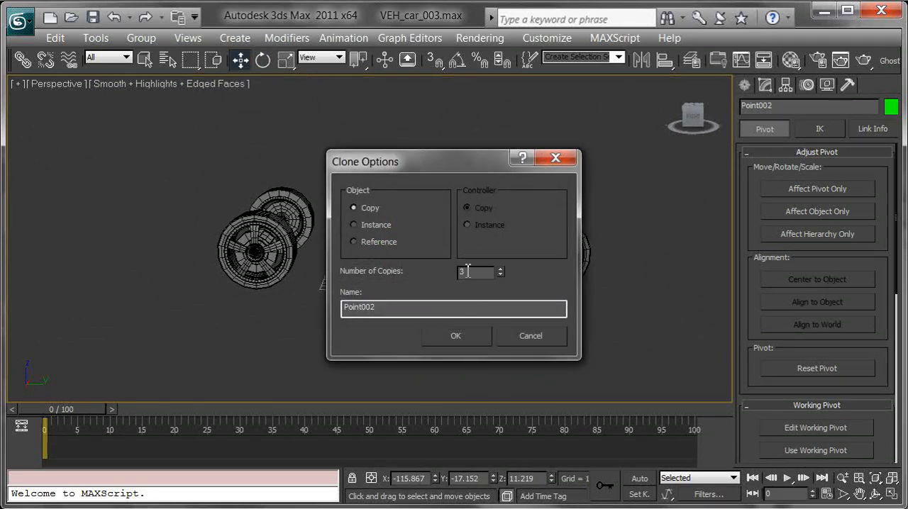
{"action": "left_click", "coordinate": [454, 343]}
Align the Point004 helper to the far tire at the end of the car nearest to it.
{"action": "scroll", "coordinate": [531, 300], "scroll_direction": "up", "scroll_amount": 2}
{"action": "middle_click_drag", "start_coordinate": [571, 300], "coordinate": [529, 290]}
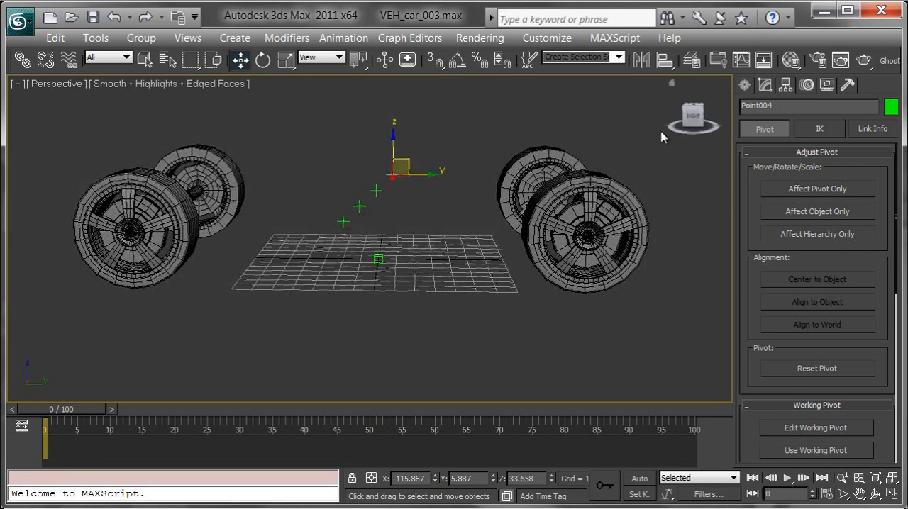
{"action": "mouse_move", "coordinate": [667, 64]}
{"action": "left_mouse_down"}
{"action": "mouse_move", "coordinate": [665, 116]}
{"action": "mouse_move", "coordinate": [672, 59]}
{"action": "left_mouse_up"}
{"action": "middle_click_drag", "start_coordinate": [655, 198], "coordinate": [650, 209]}
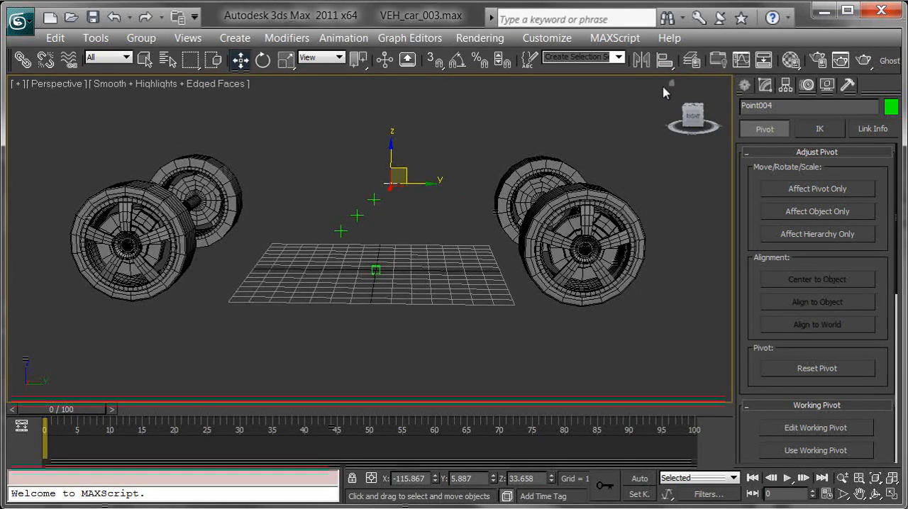
{"action": "key", "text": "shift+a"}
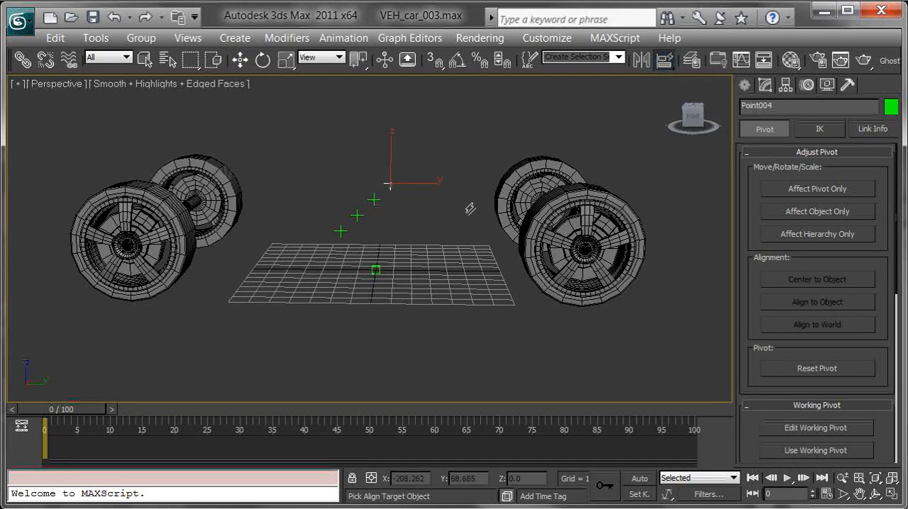
{"action": "middle_click_drag", "start_coordinate": [478, 201], "coordinate": [463, 194]}
{"action": "left_click", "coordinate": [510, 166]}
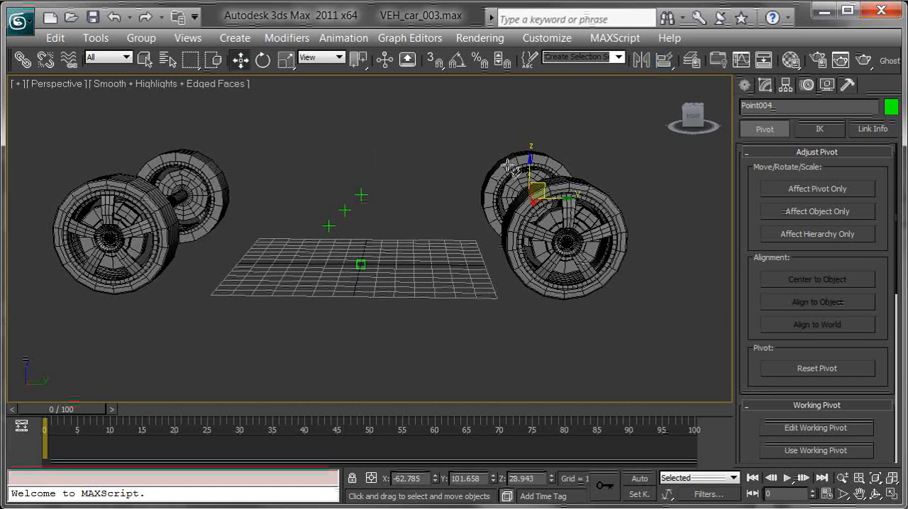
Align the Point003, Point002 and Point001 helpers to the three remaining tires, one helper per tire.
{"action": "left_click", "coordinate": [371, 197]}
{"action": "key", "text": "shift+a"}
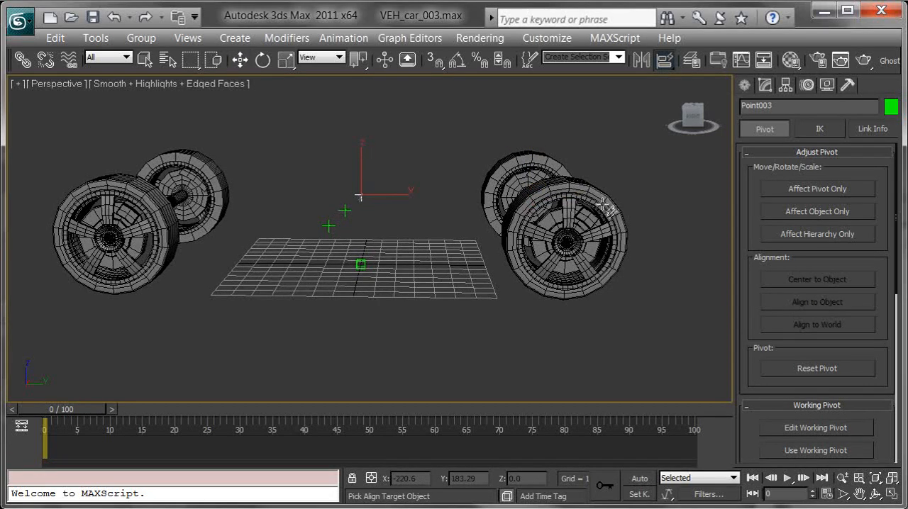
{"action": "left_click", "coordinate": [604, 201]}
{"action": "left_click", "coordinate": [345, 211]}
{"action": "key", "text": "shift+a"}
{"action": "left_click", "coordinate": [213, 172]}
{"action": "left_click_drag", "start_coordinate": [331, 184], "coordinate": [317, 243]}
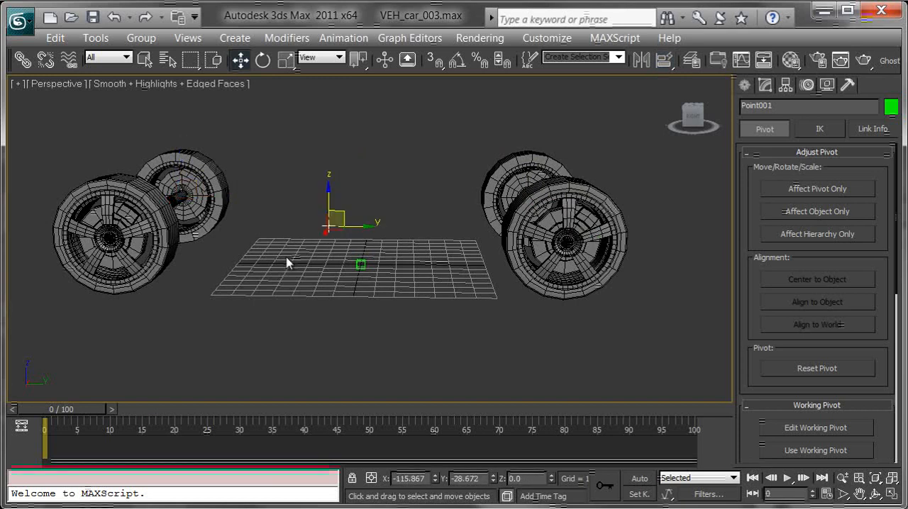
{"action": "key", "text": "shift+a"}
{"action": "left_click", "coordinate": [154, 202]}
In wireframe display, select all six parts of the wheel around Point001 without the helper and link them to Point001.
{"action": "middle_click_drag", "start_coordinate": [305, 296], "coordinate": [511, 211], "text": "alt"}
{"action": "middle_click_drag", "start_coordinate": [540, 213], "coordinate": [500, 207]}
{"action": "middle_click_drag", "start_coordinate": [500, 208], "coordinate": [399, 208]}
{"action": "scroll", "coordinate": [400, 209], "scroll_direction": "up", "scroll_amount": 5}
{"action": "middle_click_drag", "start_coordinate": [567, 238], "coordinate": [393, 266]}
{"action": "left_click_drag", "start_coordinate": [574, 370], "coordinate": [111, 33]}
{"action": "key", "text": "F3"}
{"action": "scroll", "coordinate": [452, 246], "scroll_direction": "up", "scroll_amount": 10}
{"action": "scroll", "coordinate": [399, 232], "scroll_direction": "up", "scroll_amount": 3}
{"action": "scroll", "coordinate": [435, 228], "scroll_direction": "down", "scroll_amount": 5}
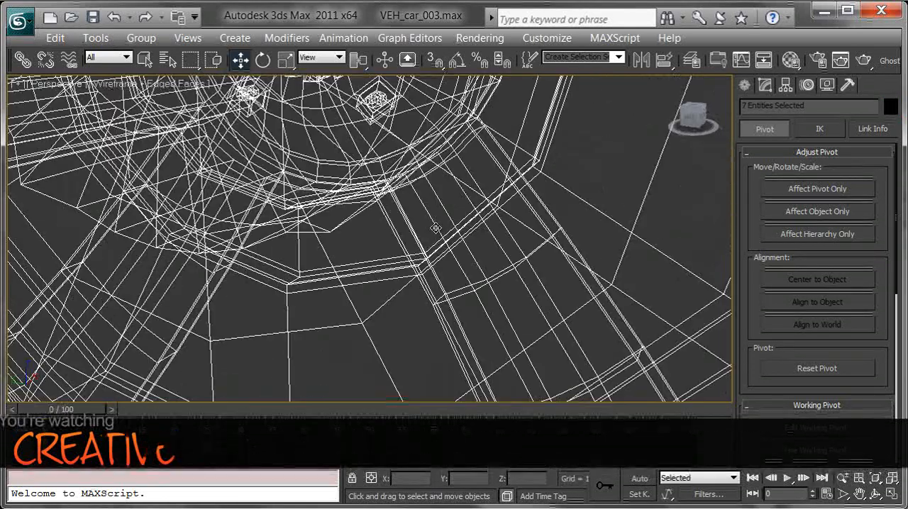
{"action": "middle_click_drag", "start_coordinate": [413, 242], "coordinate": [440, 277], "text": "alt"}
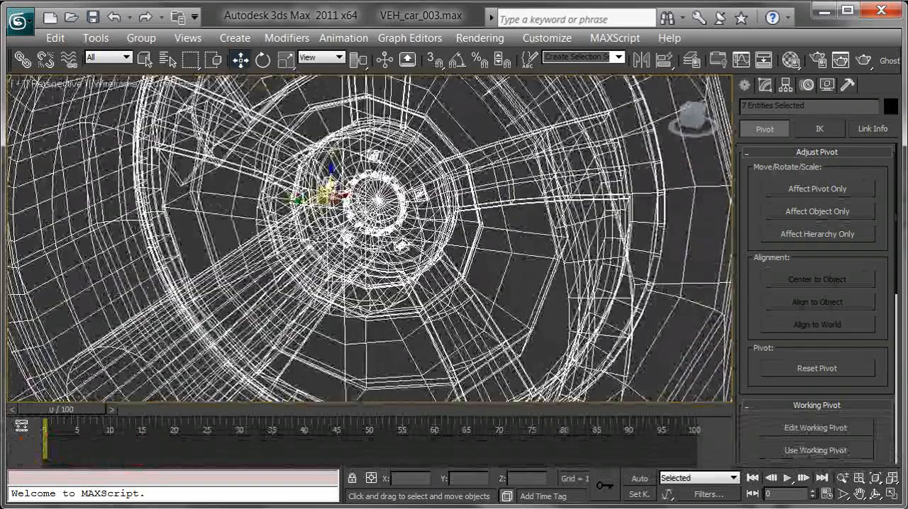
{"action": "middle_click_drag", "start_coordinate": [389, 245], "coordinate": [396, 237], "text": "alt"}
{"action": "scroll", "coordinate": [358, 243], "scroll_direction": "down", "scroll_amount": 5}
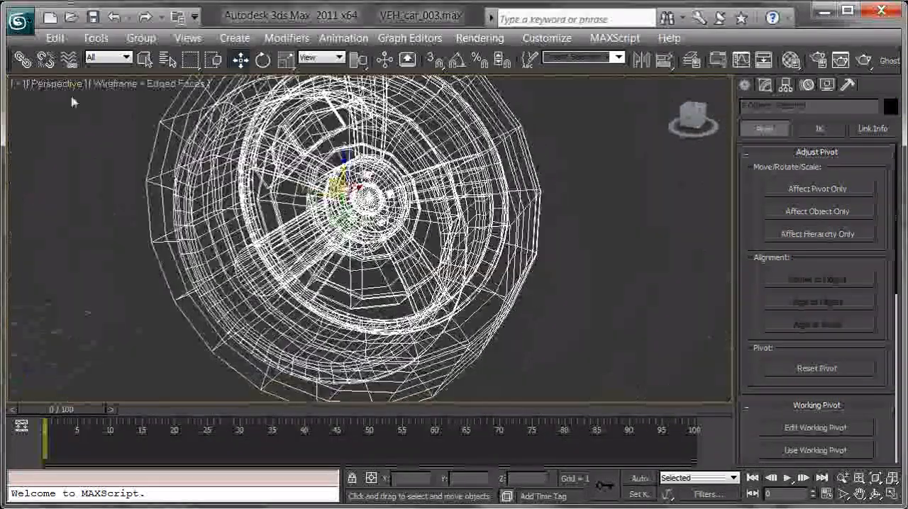
{"action": "left_click", "coordinate": [23, 60]}
{"action": "middle_click_drag", "start_coordinate": [369, 230], "coordinate": [378, 232], "text": "alt"}
{"action": "scroll", "coordinate": [378, 233], "scroll_direction": "up", "scroll_amount": 4}
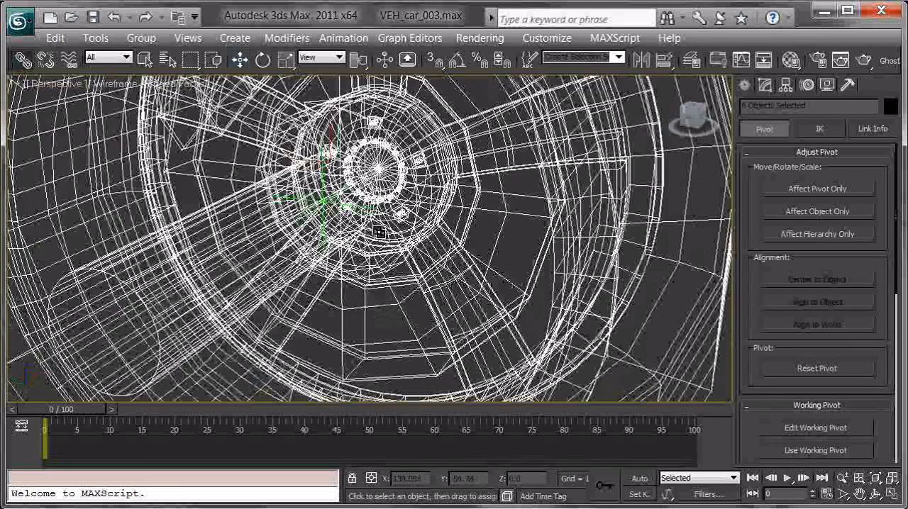
{"action": "scroll", "coordinate": [400, 207], "scroll_direction": "up", "scroll_amount": 2}
{"action": "left_click_drag", "start_coordinate": [403, 205], "coordinate": [224, 166]}
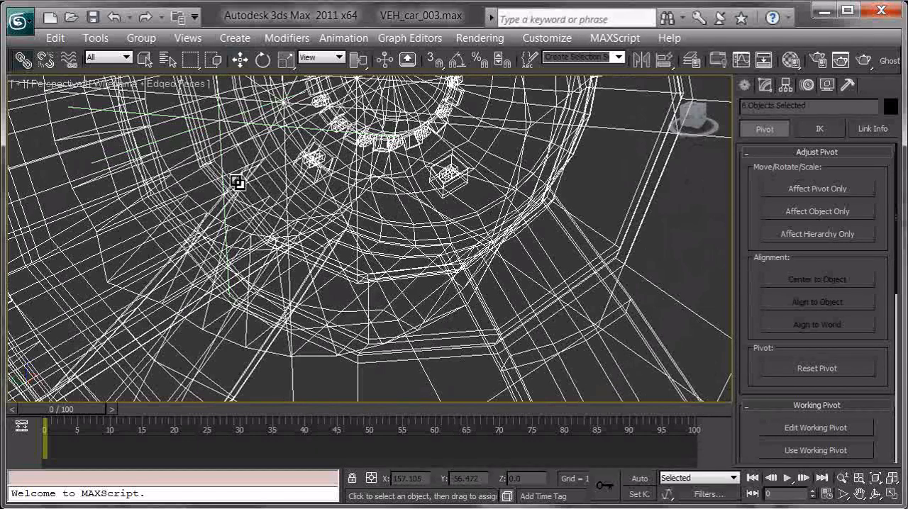
{"action": "middle_click_drag", "start_coordinate": [224, 167], "coordinate": [317, 198]}
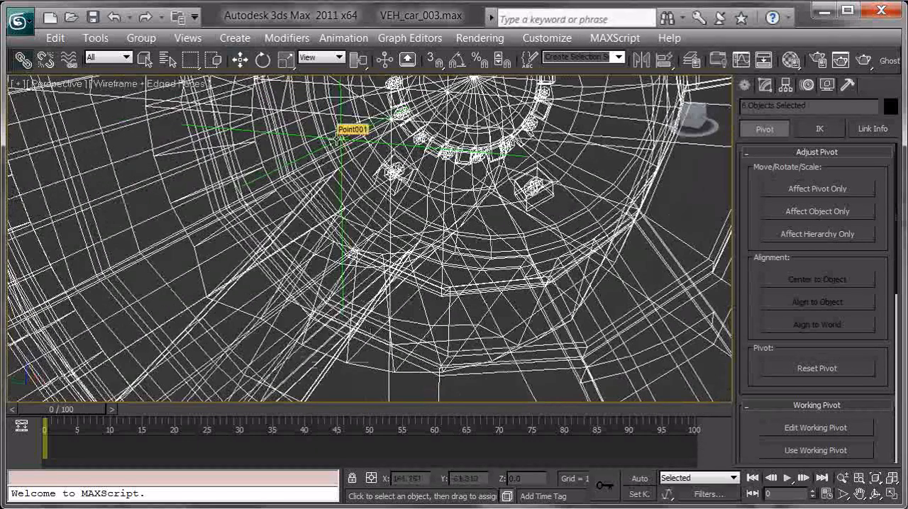
{"action": "left_click", "coordinate": [335, 139]}
Return to shaded display and test the link by rotating Point001 with its wheel, then cancel the rotation.
{"action": "key", "text": "z"}
{"action": "key", "text": "e"}
{"action": "middle_click_drag", "start_coordinate": [513, 202], "coordinate": [353, 208], "text": "alt"}
{"action": "mouse_move", "coordinate": [344, 174]}
{"action": "middle_mouse_down"}
{"action": "mouse_move", "coordinate": [412, 215]}
{"action": "mouse_move", "coordinate": [387, 207]}
{"action": "mouse_move", "coordinate": [391, 212]}
{"action": "middle_mouse_up"}
{"action": "key", "text": "F3"}
{"action": "scroll", "coordinate": [391, 213], "scroll_direction": "up", "scroll_amount": 2}
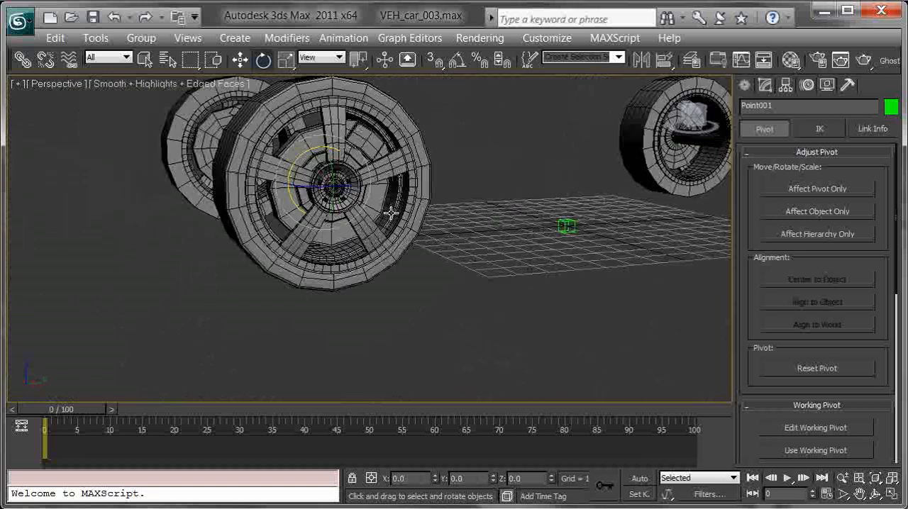
{"action": "left_click_drag", "start_coordinate": [299, 151], "coordinate": [405, 173]}
{"action": "right_click", "coordinate": [406, 172]}
Select the six parts of the wheel around Point002 without the helper and link them to Point002.
{"action": "middle_click_drag", "start_coordinate": [207, 232], "coordinate": [411, 227], "text": "alt"}
{"action": "scroll", "coordinate": [404, 220], "scroll_direction": "up", "scroll_amount": 4}
{"action": "middle_click_drag", "start_coordinate": [358, 205], "coordinate": [402, 220]}
{"action": "mouse_move", "coordinate": [402, 220]}
{"action": "middle_mouse_down", "text": "alt"}
{"action": "mouse_move", "coordinate": [383, 217]}
{"action": "mouse_move", "coordinate": [412, 211]}
{"action": "middle_mouse_up", "text": "alt"}
{"action": "scroll", "coordinate": [413, 211], "scroll_direction": "up", "scroll_amount": 1}
{"action": "left_click_drag", "start_coordinate": [626, 330], "coordinate": [262, 100]}
{"action": "left_click", "coordinate": [434, 180], "text": "alt"}
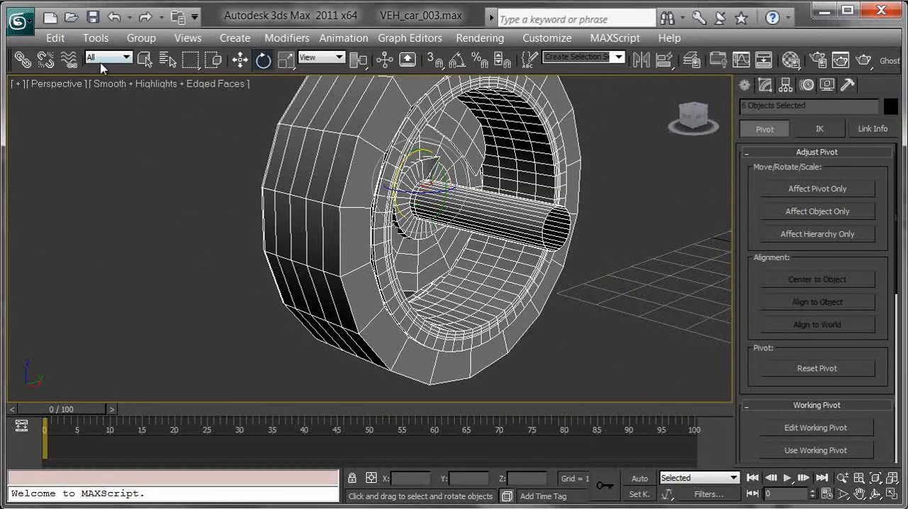
{"action": "left_click", "coordinate": [26, 62]}
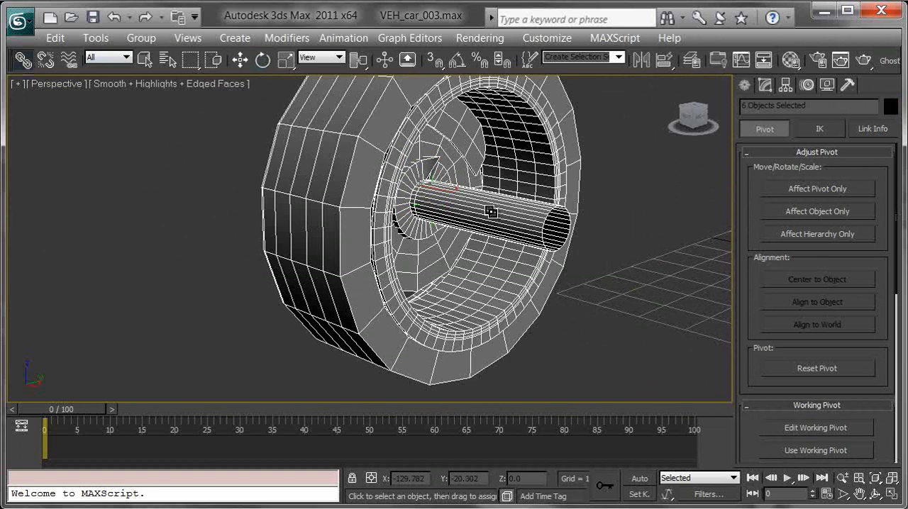
{"action": "left_click", "coordinate": [415, 205]}
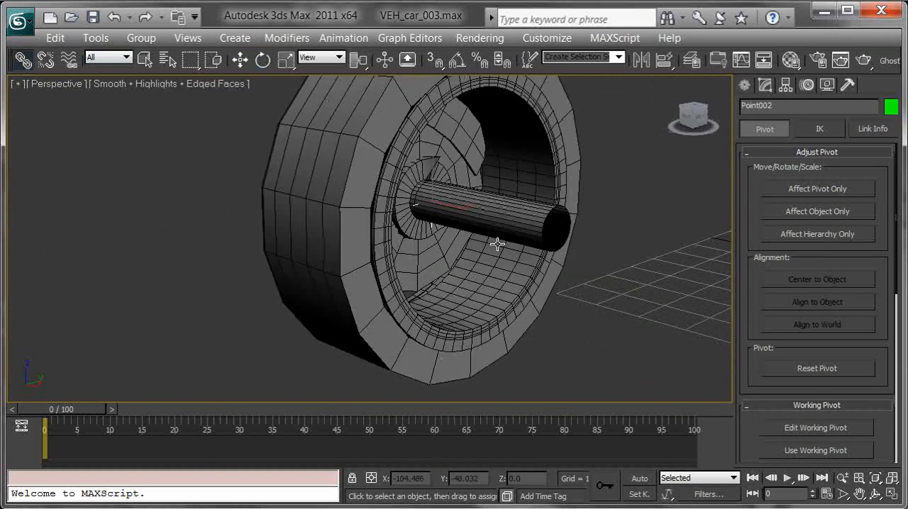
Turn on the box display for the Point002 helper.
{"action": "left_click", "coordinate": [765, 86]}
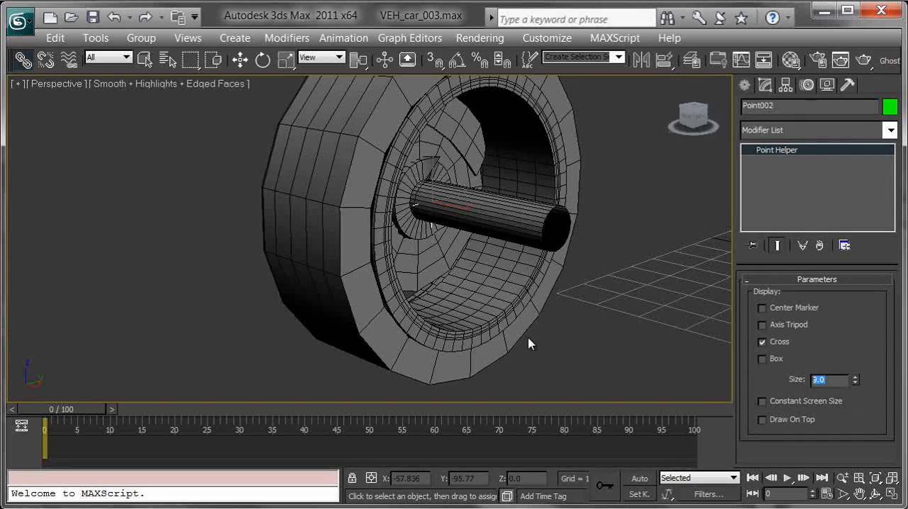
{"action": "left_click", "coordinate": [769, 360]}
{"action": "mouse_move", "coordinate": [631, 272]}
{"action": "middle_mouse_down", "text": "alt"}
{"action": "mouse_move", "coordinate": [608, 254]}
{"action": "mouse_move", "coordinate": [411, 219]}
{"action": "mouse_move", "coordinate": [620, 246]}
{"action": "mouse_move", "coordinate": [346, 206]}
{"action": "mouse_move", "coordinate": [396, 244]}
{"action": "middle_mouse_up", "text": "alt"}
{"action": "scroll", "coordinate": [421, 235], "scroll_direction": "down", "scroll_amount": 2}
{"action": "scroll", "coordinate": [396, 243], "scroll_direction": "up", "scroll_amount": 1}
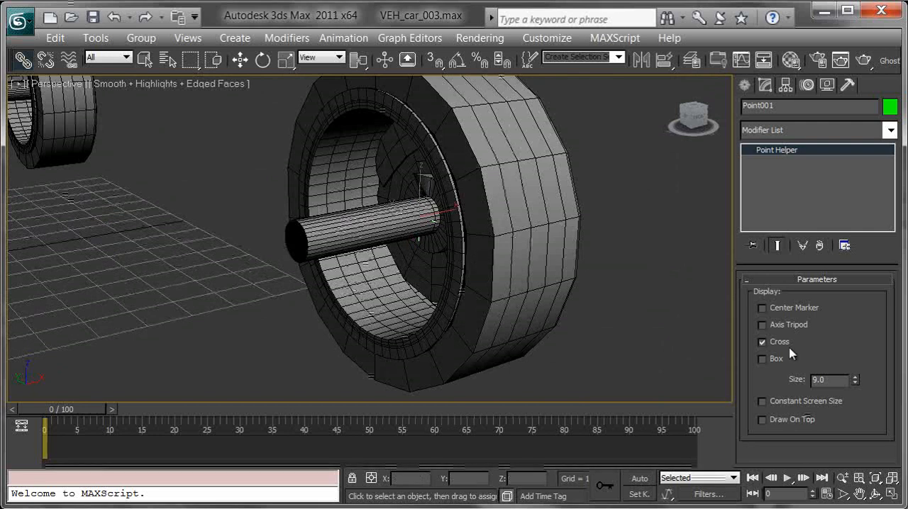
Set the Point001 helper's size to 25 and turn on its box display.
{"action": "type", "text": "25"}
{"action": "key", "text": "Return"}
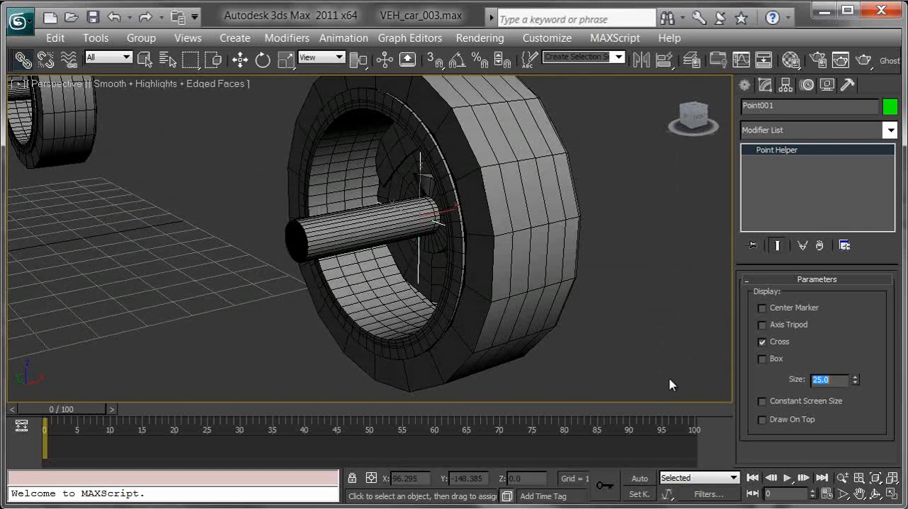
{"action": "left_click", "coordinate": [772, 365]}
{"action": "middle_click_drag", "start_coordinate": [373, 363], "coordinate": [584, 338]}
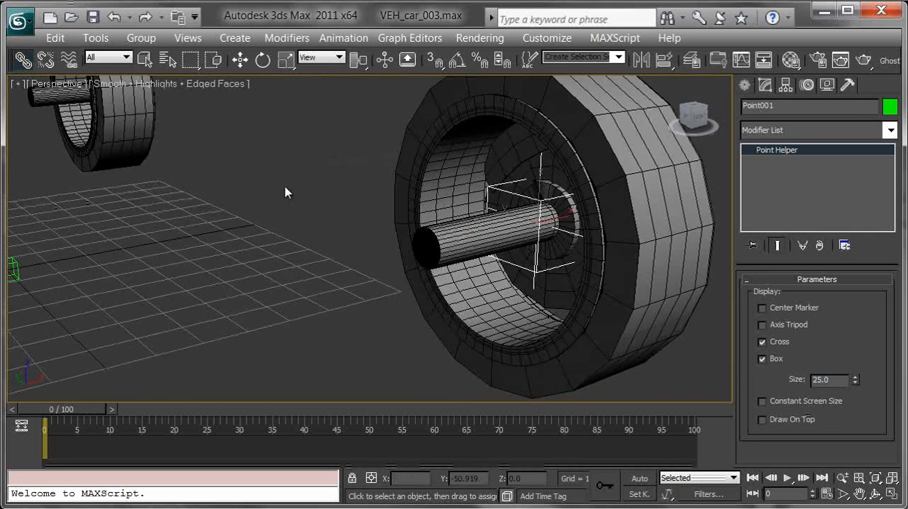
Select the Point003 helper inside its wheel, set its size to 25 and turn on its box display.
{"action": "left_click", "coordinate": [106, 117]}
{"action": "key", "text": "z"}
{"action": "middle_click_drag", "start_coordinate": [162, 159], "coordinate": [440, 203], "text": "alt"}
{"action": "left_click", "coordinate": [459, 155]}
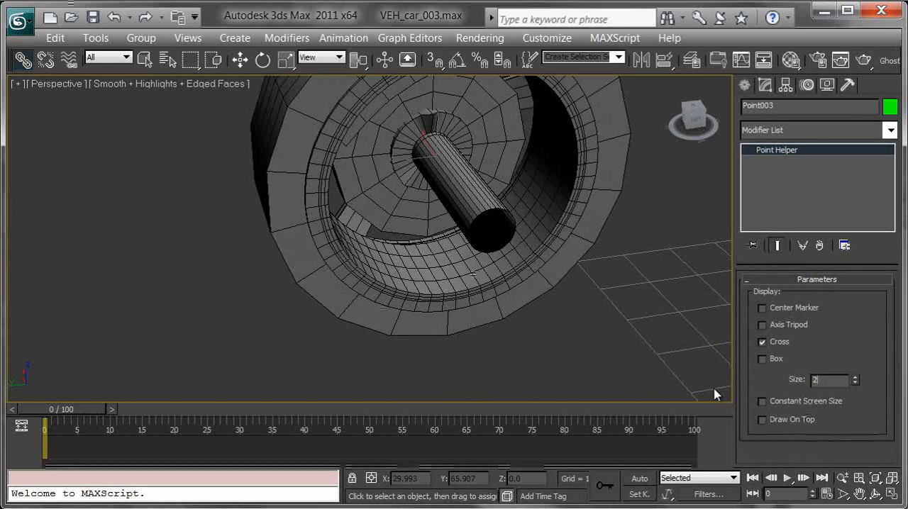
{"action": "left_click", "coordinate": [761, 359]}
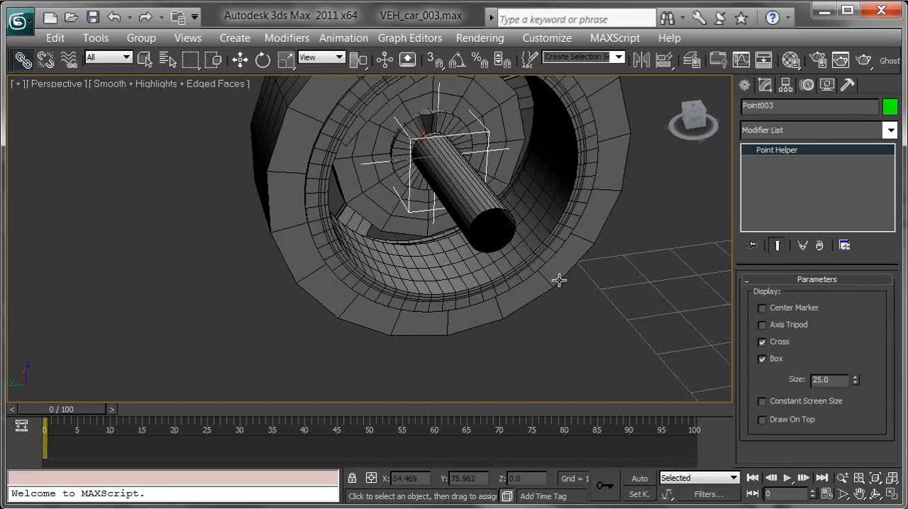
Select the six parts of the wheel around Point003 without the helper and link them to Point003.
{"action": "middle_click_drag", "start_coordinate": [656, 170], "coordinate": [612, 224]}
{"action": "left_click_drag", "start_coordinate": [665, 331], "coordinate": [225, 83]}
{"action": "left_click", "coordinate": [402, 217], "text": "alt"}
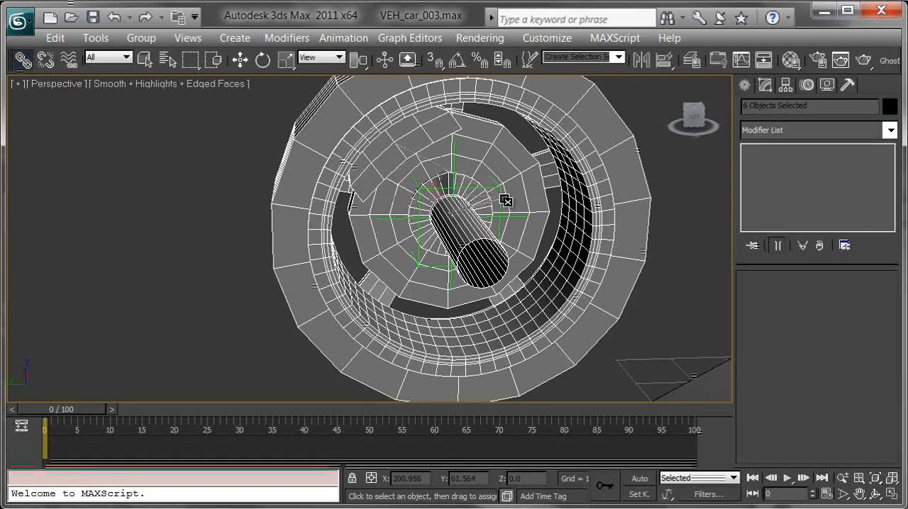
{"action": "middle_click_drag", "start_coordinate": [493, 209], "coordinate": [500, 241], "text": "alt"}
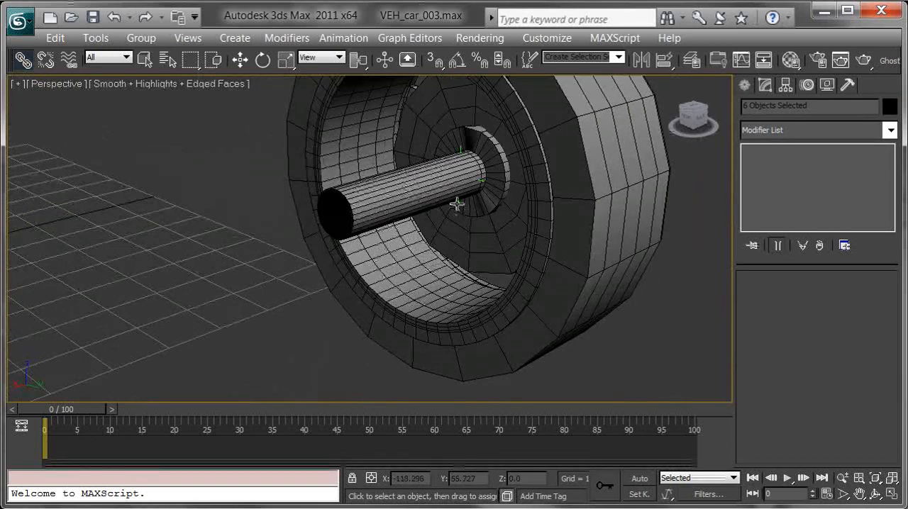
Select the Point004 helper in the last wheel, set its size to 25 and turn on its box display.
{"action": "left_click", "coordinate": [457, 205]}
{"action": "type", "text": "25"}
{"action": "key", "text": "Return"}
{"action": "left_click", "coordinate": [762, 359]}
Select the six parts of the wheel around Point004 without the helper and link them to Point004.
{"action": "left_click", "coordinate": [469, 215]}
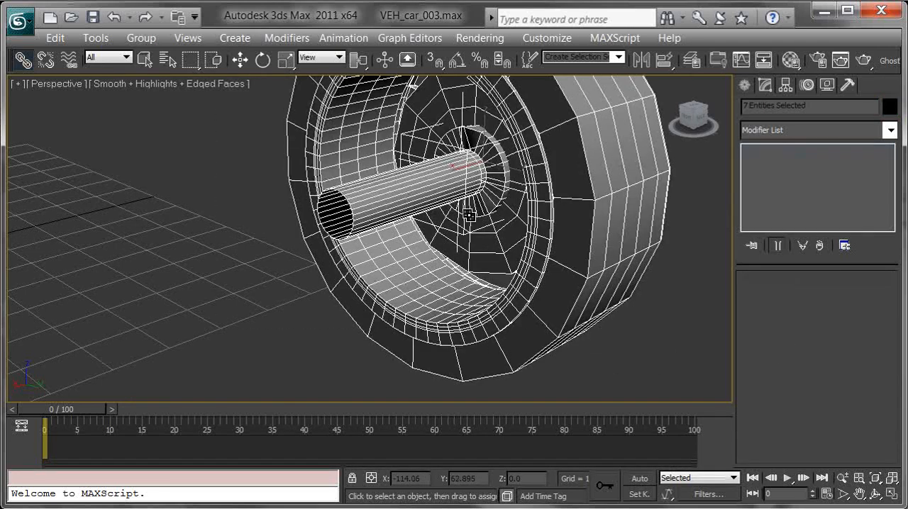
{"action": "left_click", "coordinate": [406, 133], "text": "alt"}
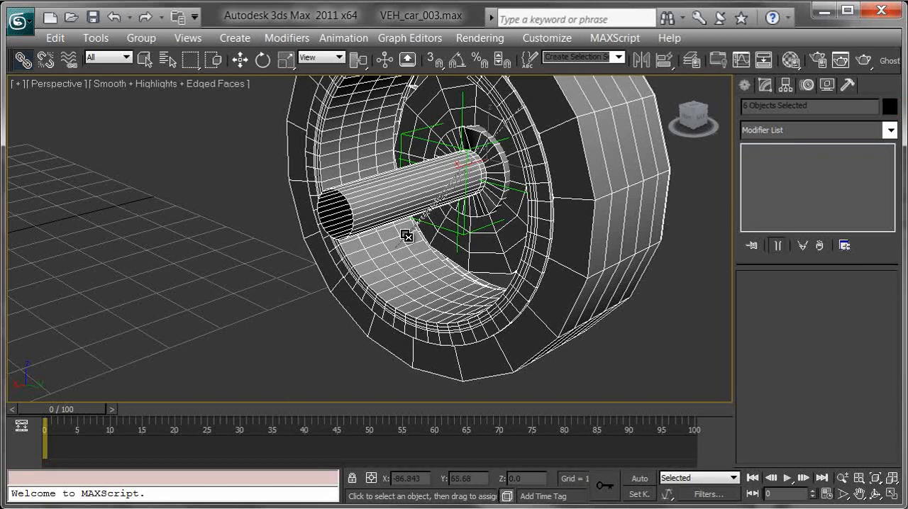
{"action": "scroll", "coordinate": [378, 197], "scroll_direction": "down", "scroll_amount": 10}
{"action": "scroll", "coordinate": [426, 284], "scroll_direction": "up", "scroll_amount": 3}
{"action": "middle_click_drag", "start_coordinate": [445, 293], "coordinate": [478, 244], "text": "alt"}
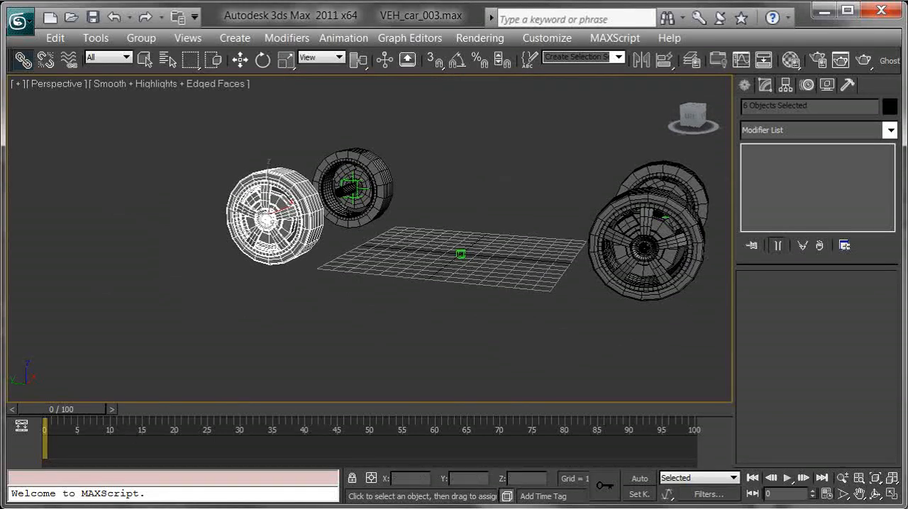
Check the wheel hierarchies in the Schematic View and delete the leftover VEH_car_wheels_GEO_GRP node.
{"action": "key", "text": "alt+s"}
{"action": "middle_click_drag", "start_coordinate": [690, 133], "coordinate": [746, 181]}
{"action": "scroll", "coordinate": [681, 152], "scroll_direction": "up", "scroll_amount": 5}
{"action": "scroll", "coordinate": [746, 182], "scroll_direction": "up", "scroll_amount": 3}
{"action": "middle_click_drag", "start_coordinate": [482, 206], "coordinate": [648, 202]}
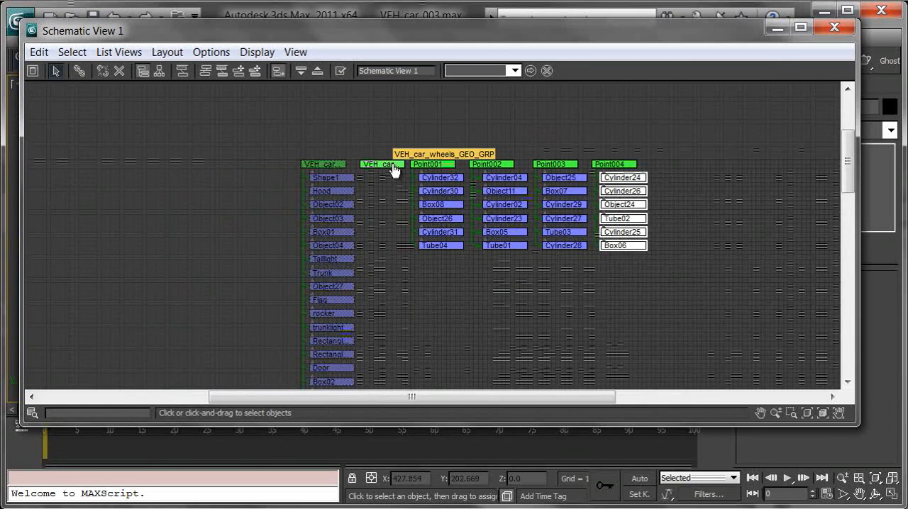
{"action": "left_click_drag", "start_coordinate": [386, 135], "coordinate": [403, 214]}
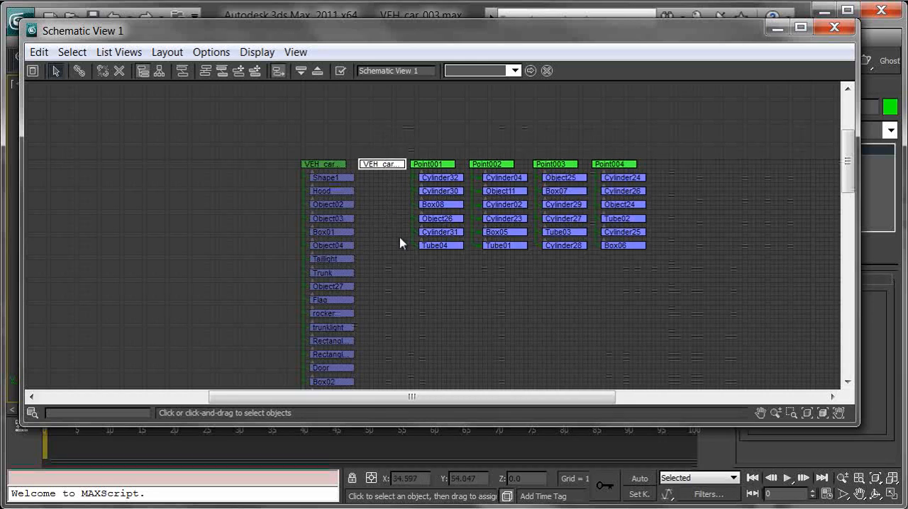
{"action": "key", "text": "Delete"}
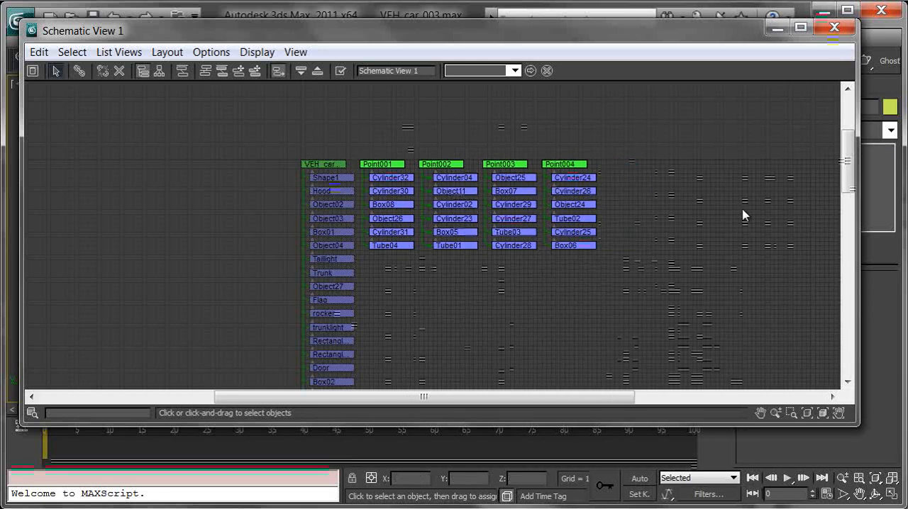
Select the car body's group node with its whole column of children in the Schematic View, then minimize that window.
{"action": "scroll", "coordinate": [397, 177], "scroll_direction": "down", "scroll_amount": 8}
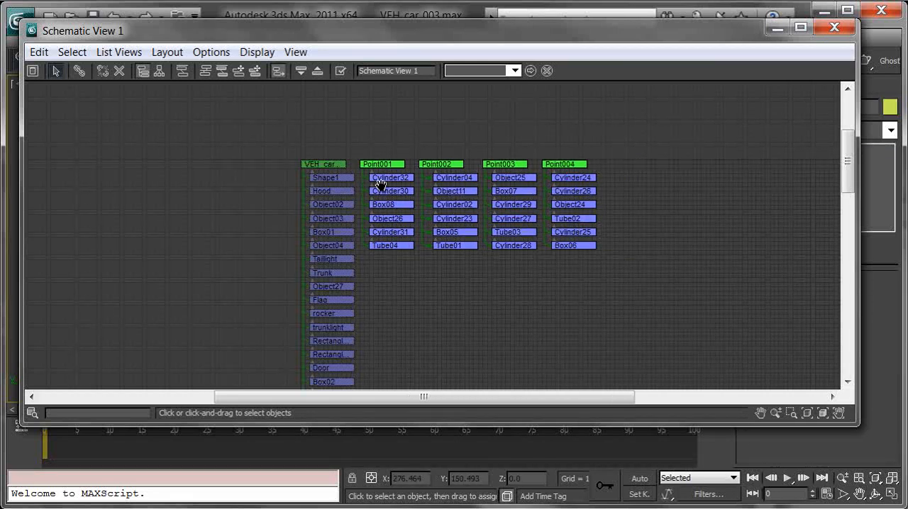
{"action": "scroll", "coordinate": [463, 184], "scroll_direction": "down", "scroll_amount": 2}
{"action": "middle_click_drag", "start_coordinate": [370, 101], "coordinate": [391, 122]}
{"action": "left_click_drag", "start_coordinate": [420, 317], "coordinate": [448, 369]}
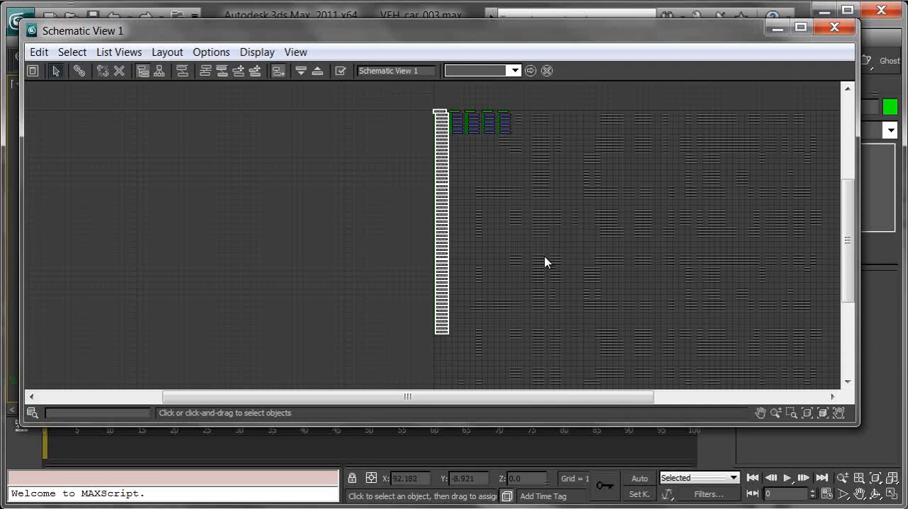
{"action": "left_click", "coordinate": [786, 26]}
Unhide all objects, clear the selection and view the whole car with its wheels.
{"action": "right_click", "coordinate": [432, 177]}
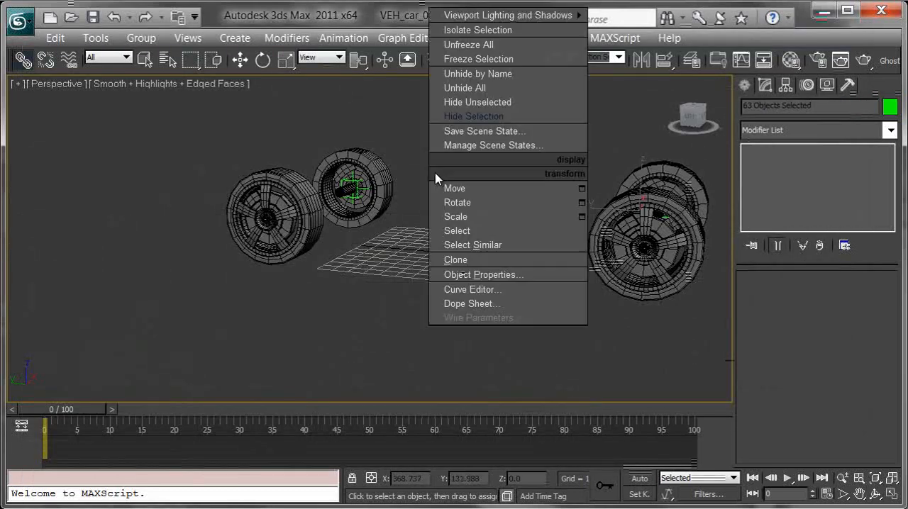
{"action": "left_click", "coordinate": [486, 87]}
{"action": "left_click", "coordinate": [466, 303]}
{"action": "middle_click_drag", "start_coordinate": [641, 254], "coordinate": [529, 271]}
{"action": "middle_click_drag", "start_coordinate": [527, 337], "coordinate": [509, 355], "text": "alt"}
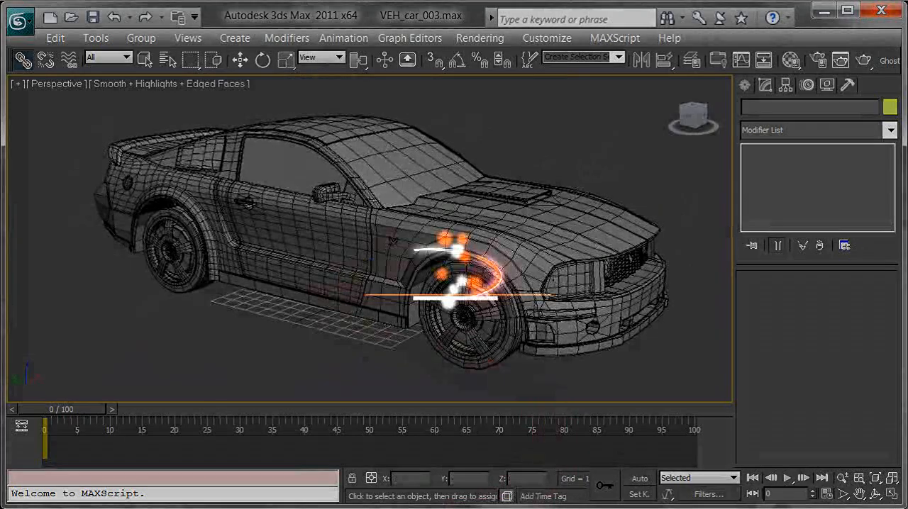